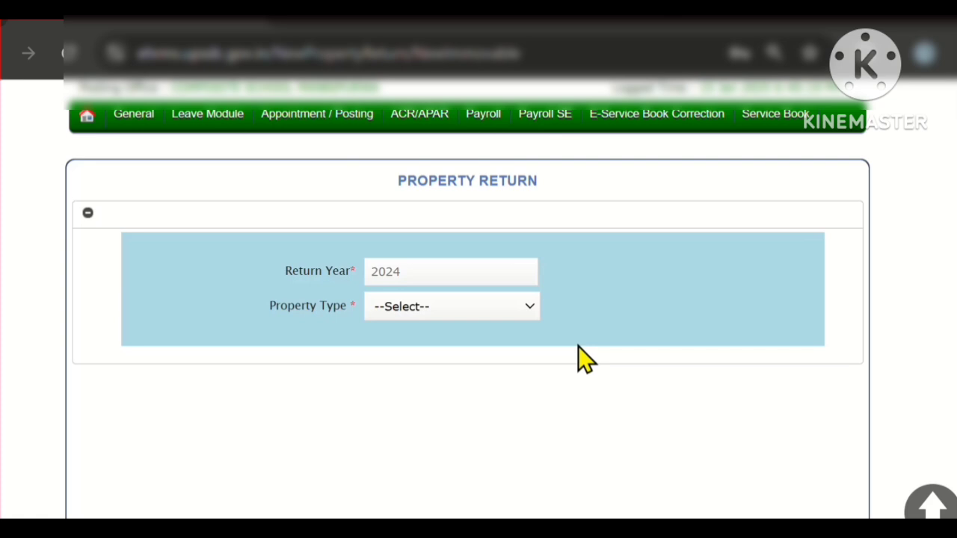
- Set the property type of the 2024 property return to Immovable
click(518, 305)
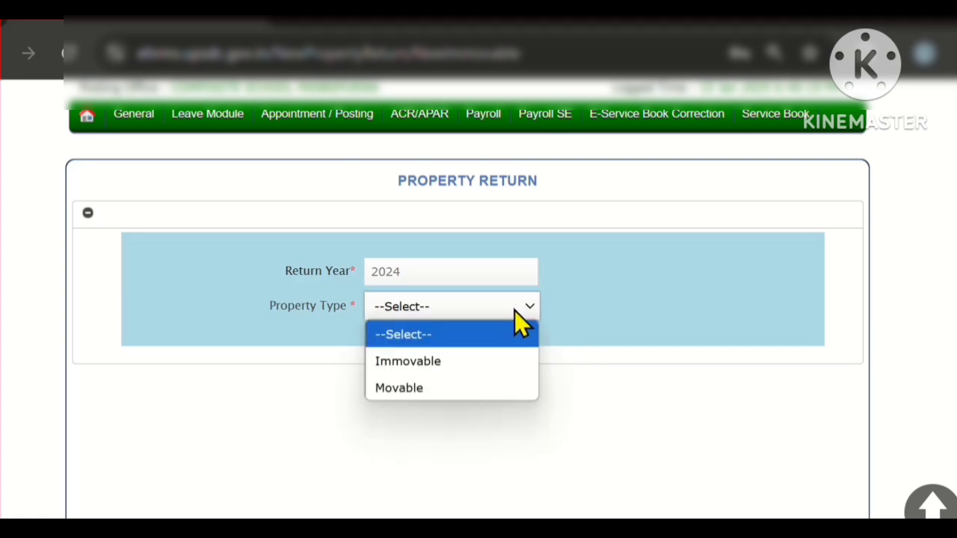
click(468, 361)
scroll(467, 371, down, 2)
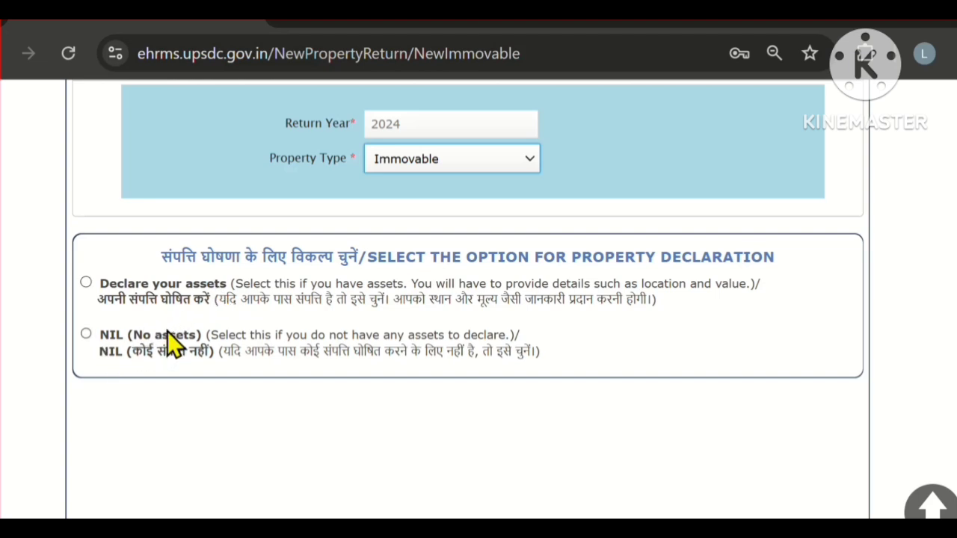
click(86, 334)
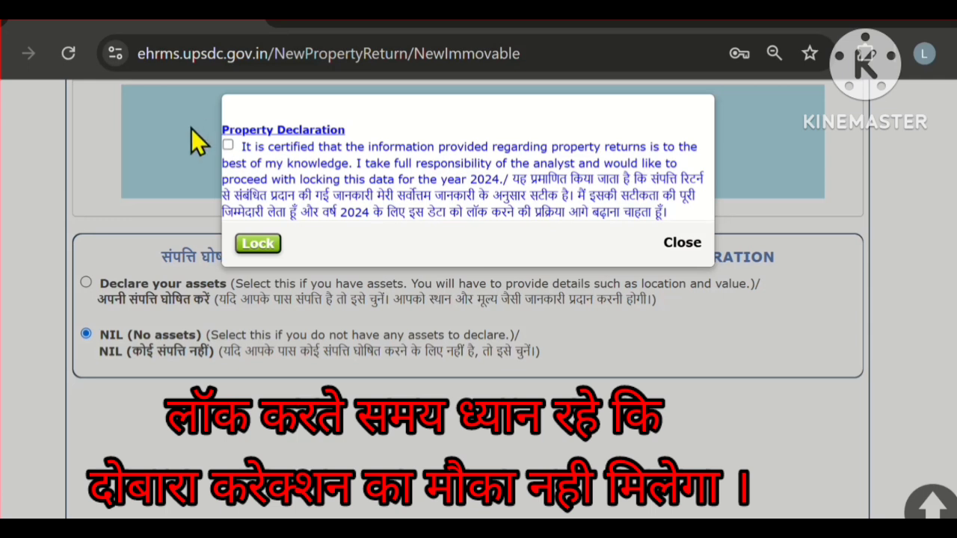
click(258, 244)
click(682, 243)
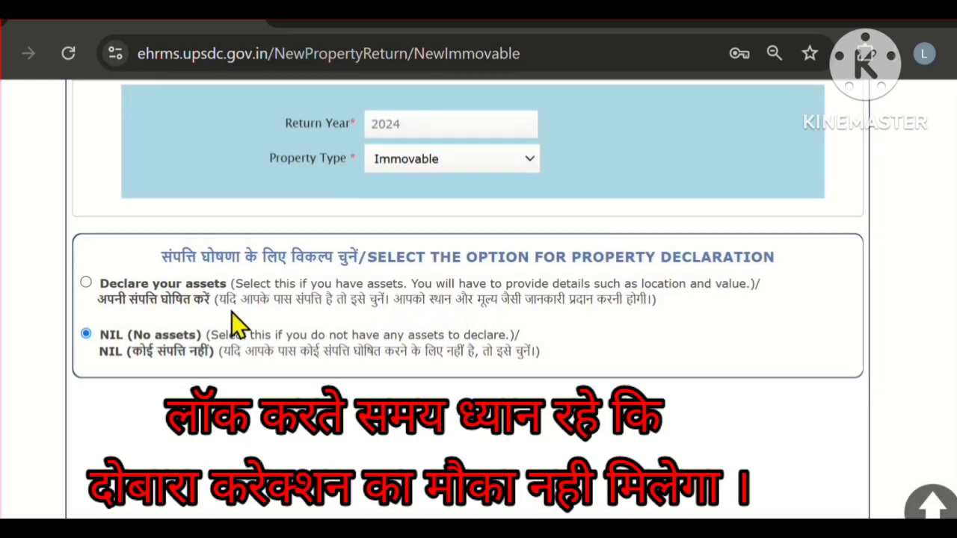
- Choose the option to declare your assets and start adding a new immovable property
click(86, 282)
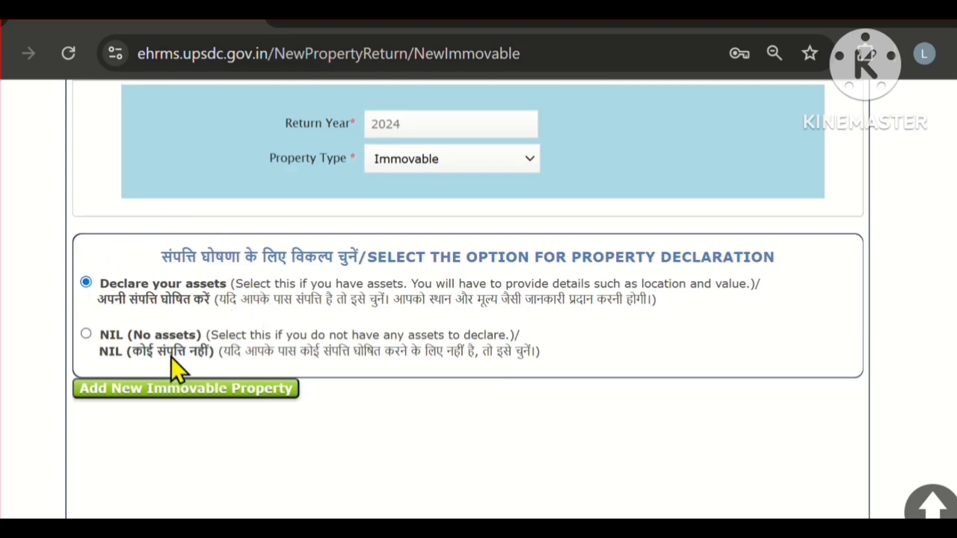
click(127, 389)
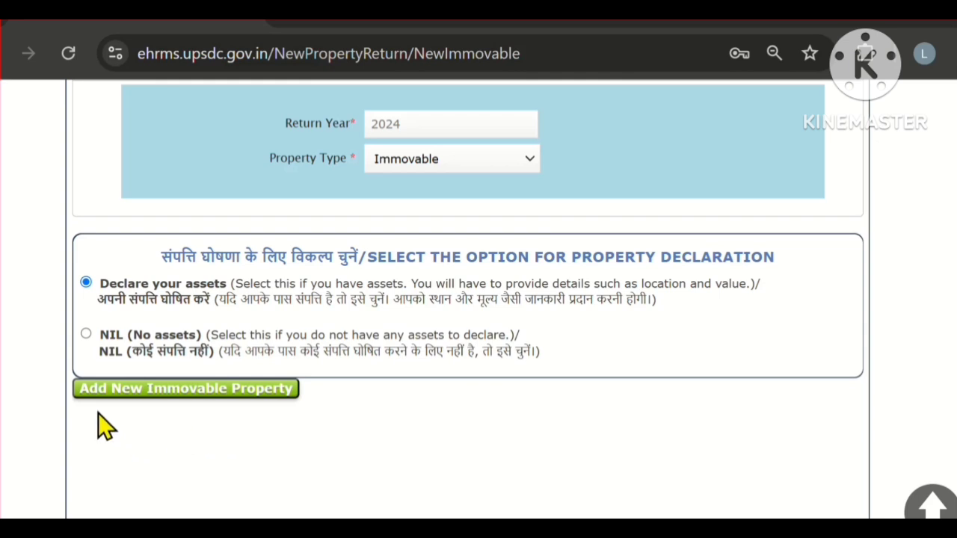
drag(98, 413, 284, 424)
drag(250, 358, 90, 370)
drag(99, 425, 119, 424)
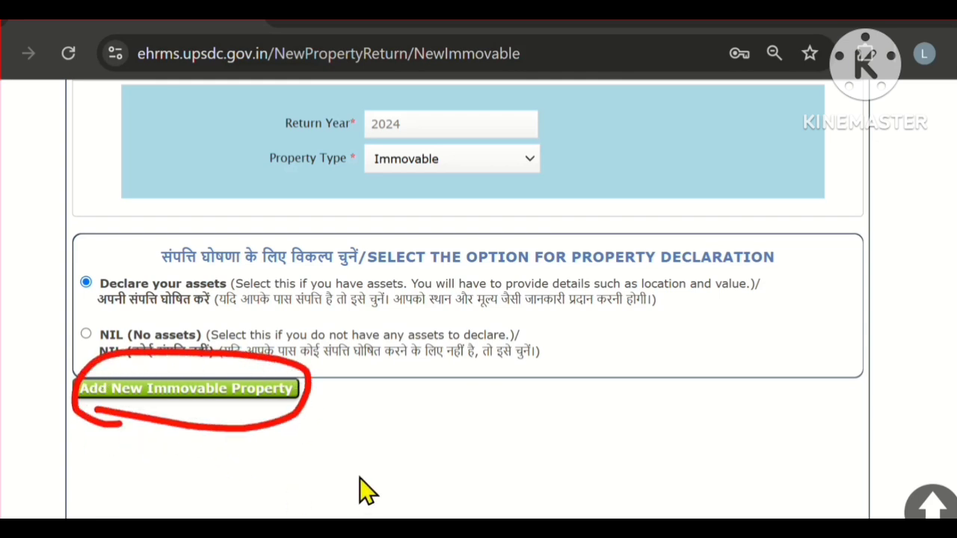
click(198, 390)
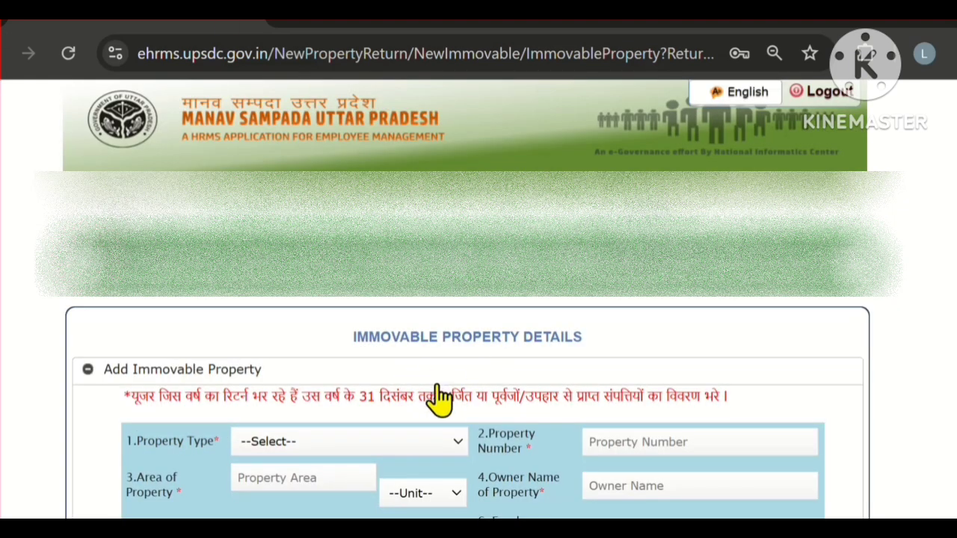
- Set the type of the new immovable property to House/Building
scroll(438, 401, down, 2)
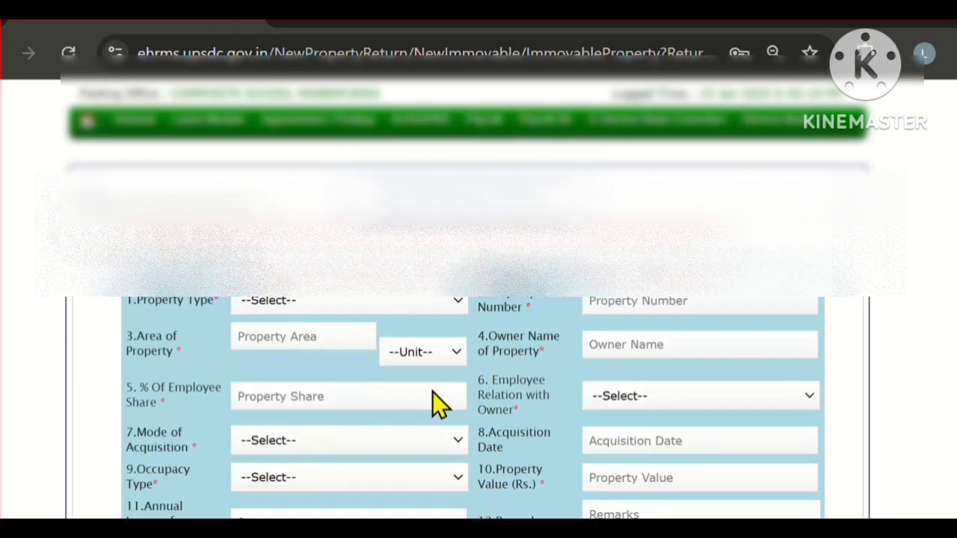
scroll(466, 334, down, 2)
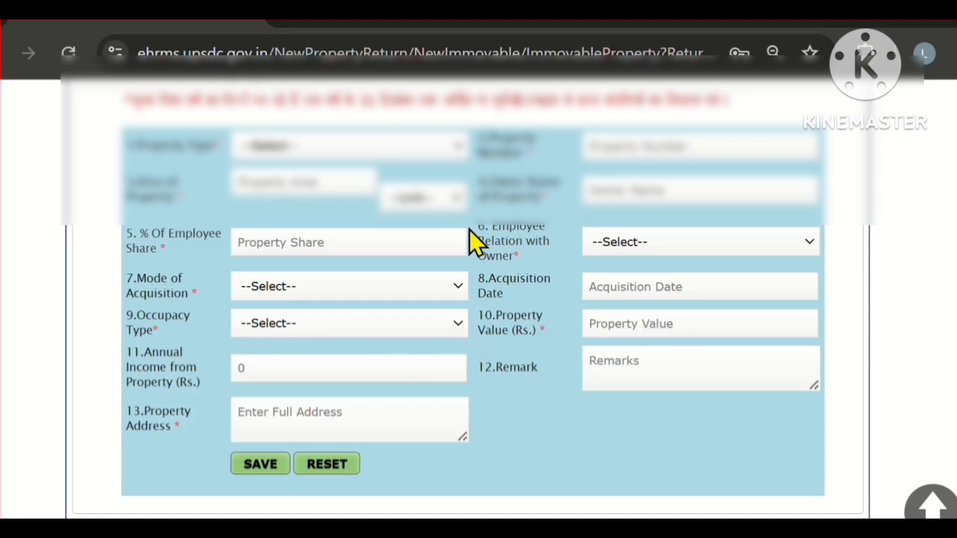
click(450, 156)
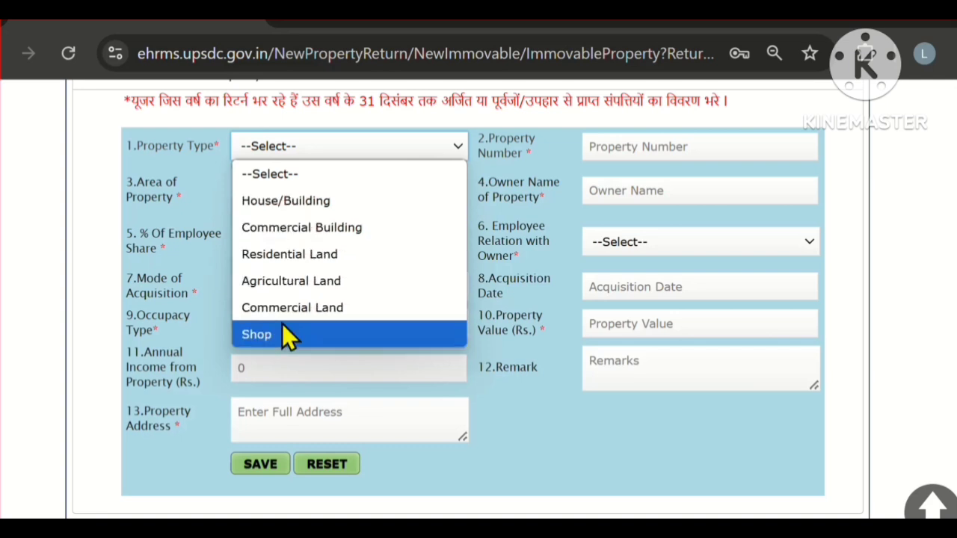
click(308, 199)
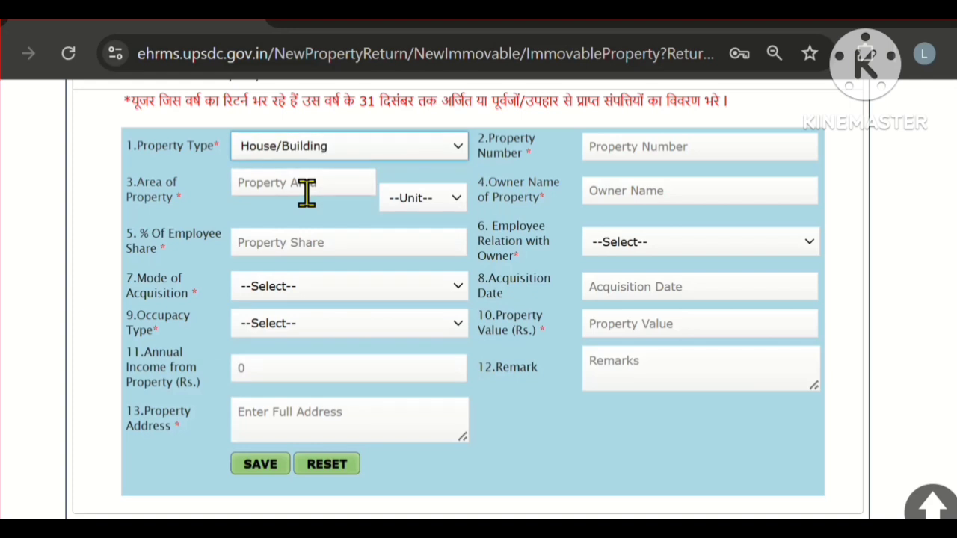
- Enter 1000 as the area of the property and set its unit to Square Feet
click(331, 181)
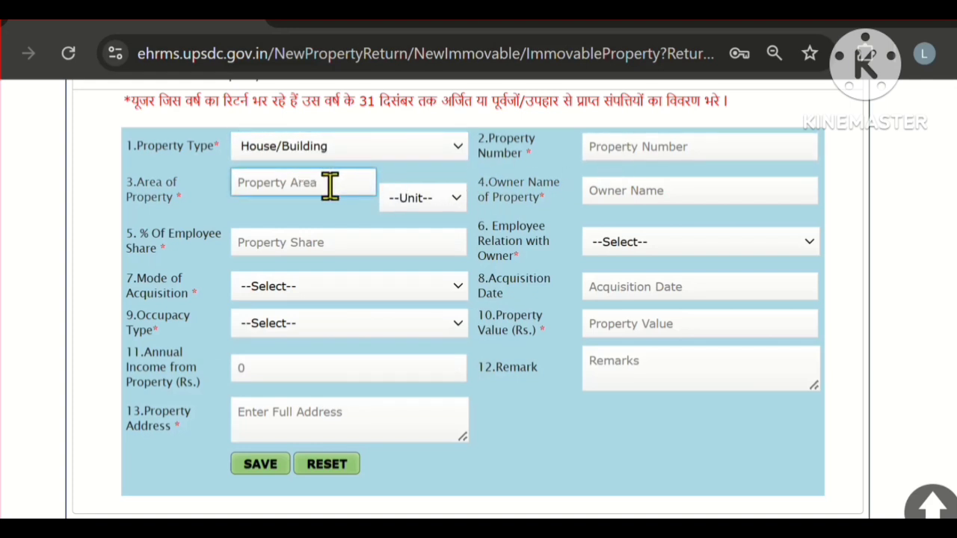
text(1000)
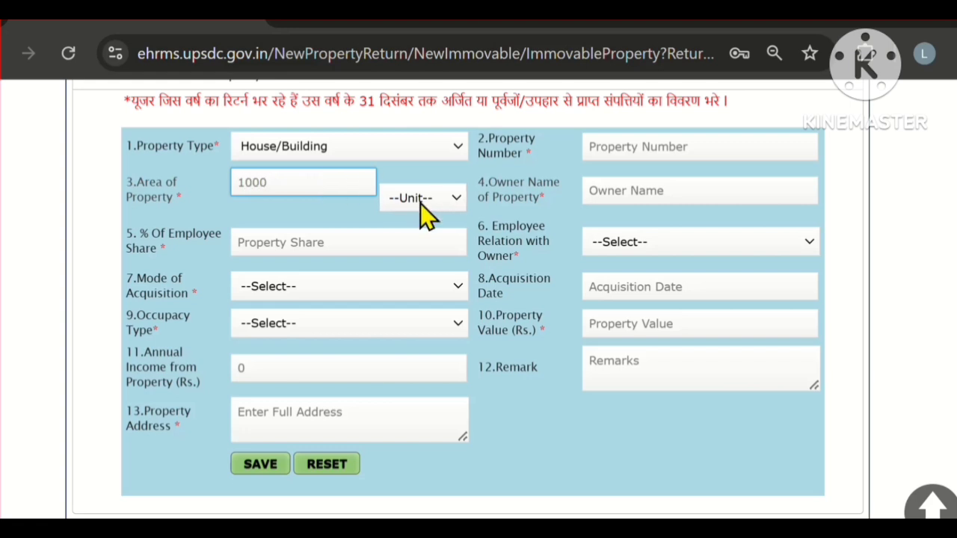
click(448, 203)
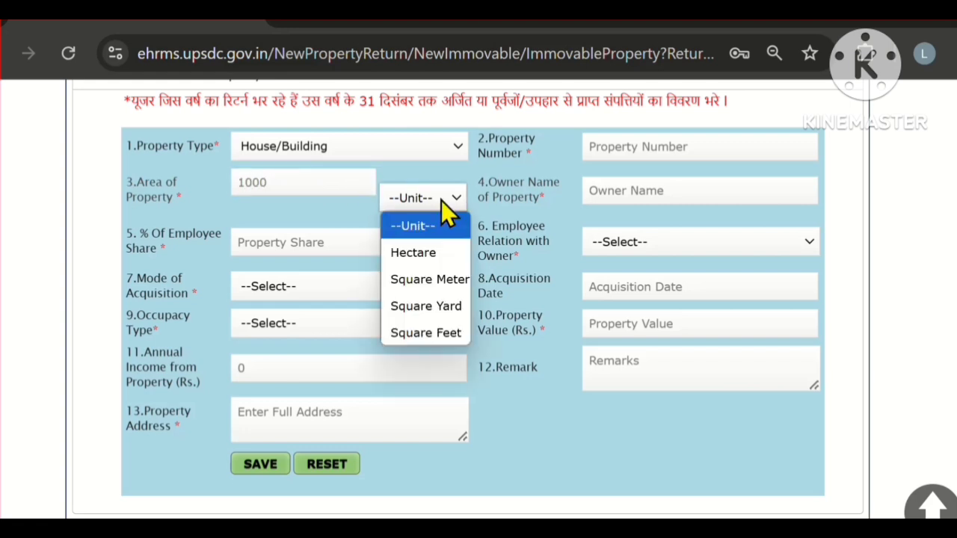
click(421, 330)
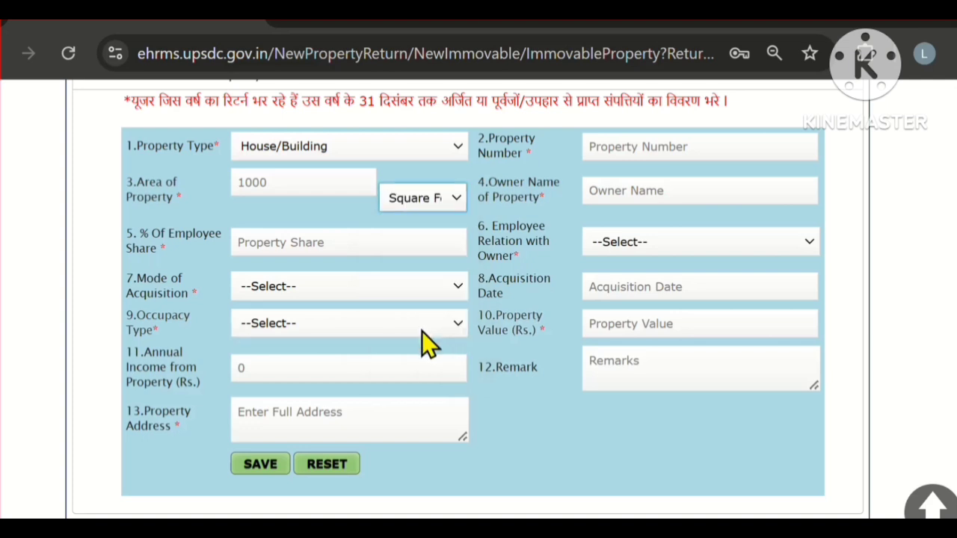
click(447, 200)
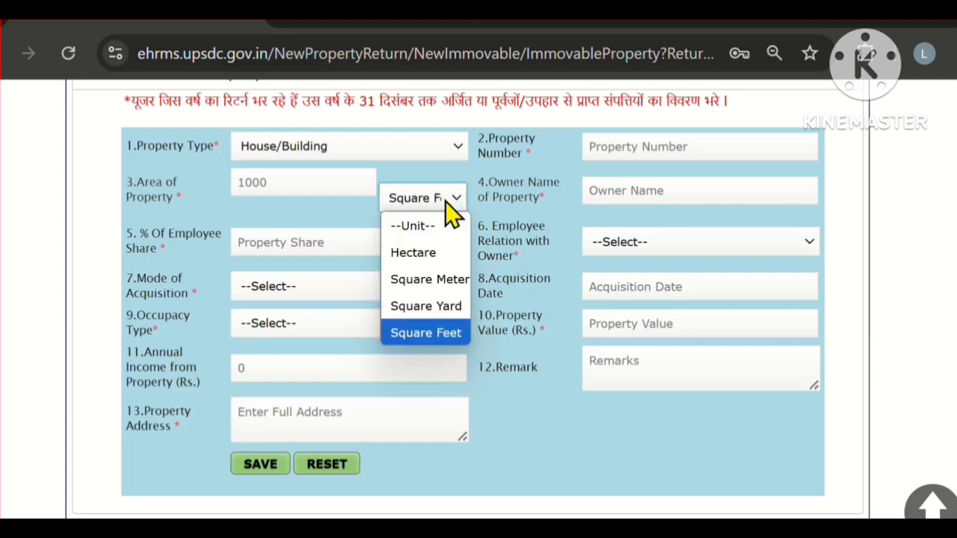
click(422, 330)
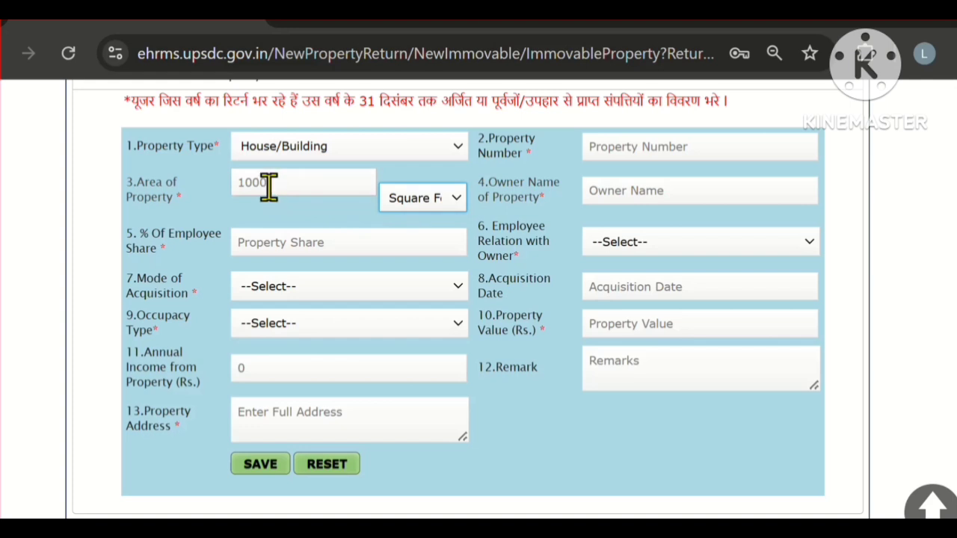
click(455, 199)
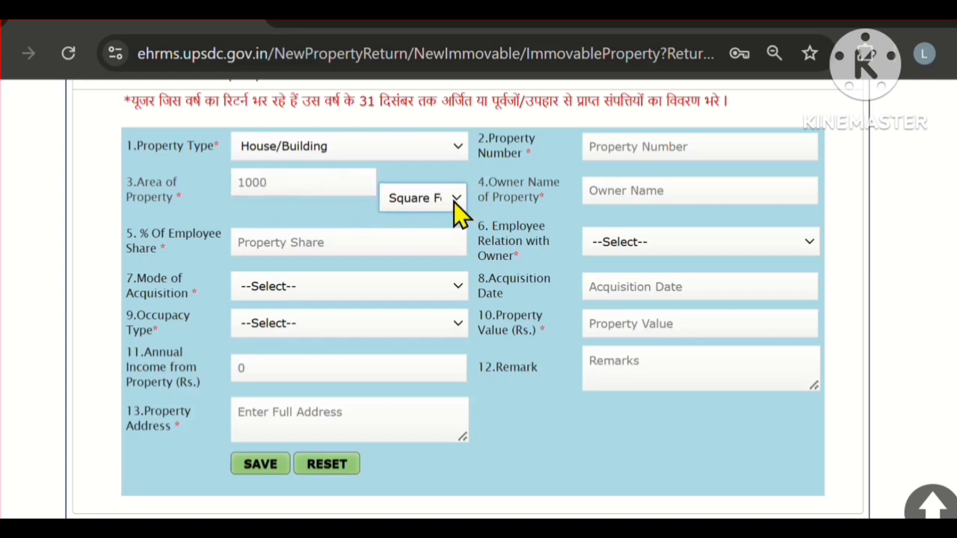
click(689, 146)
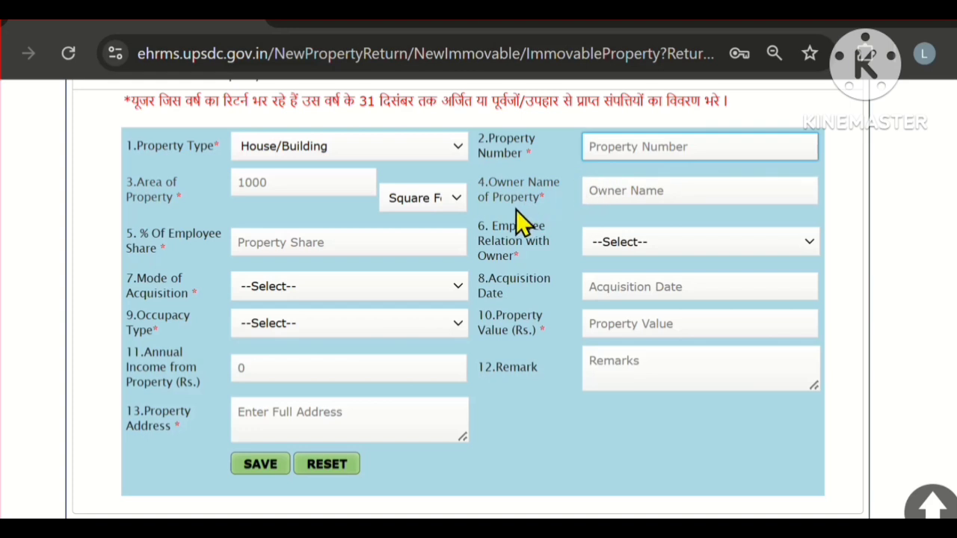
click(667, 193)
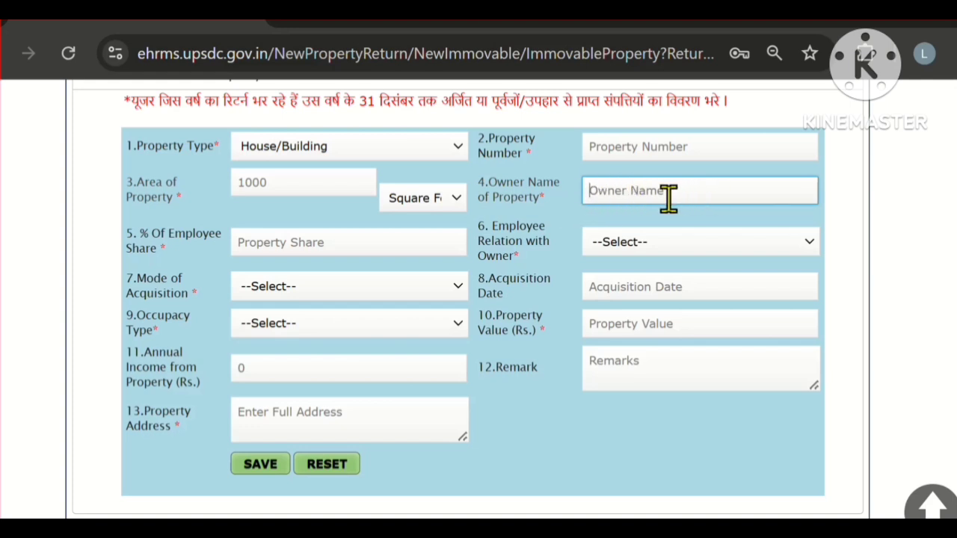
- Set the employee's share of the property to 100 percent and the employee's relation with the owner to Self
click(353, 243)
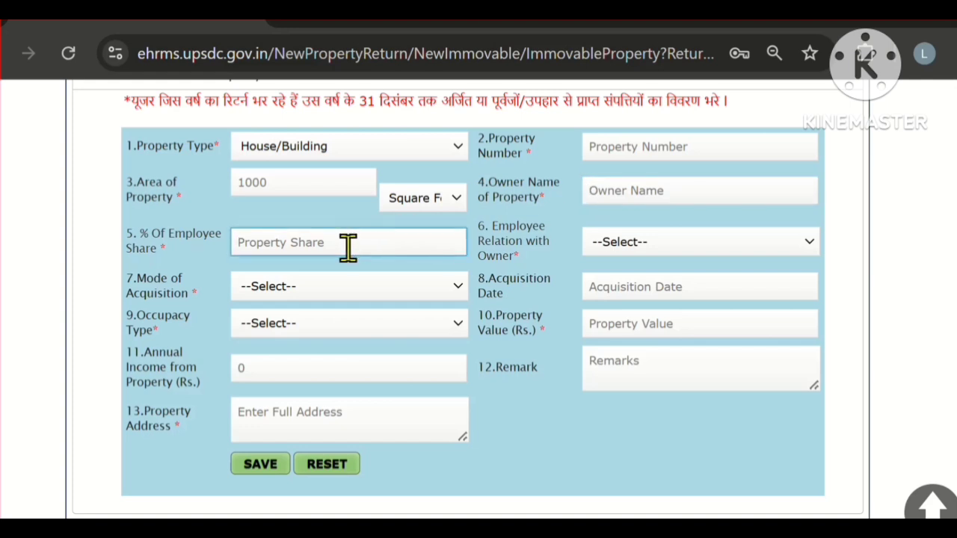
text(100)
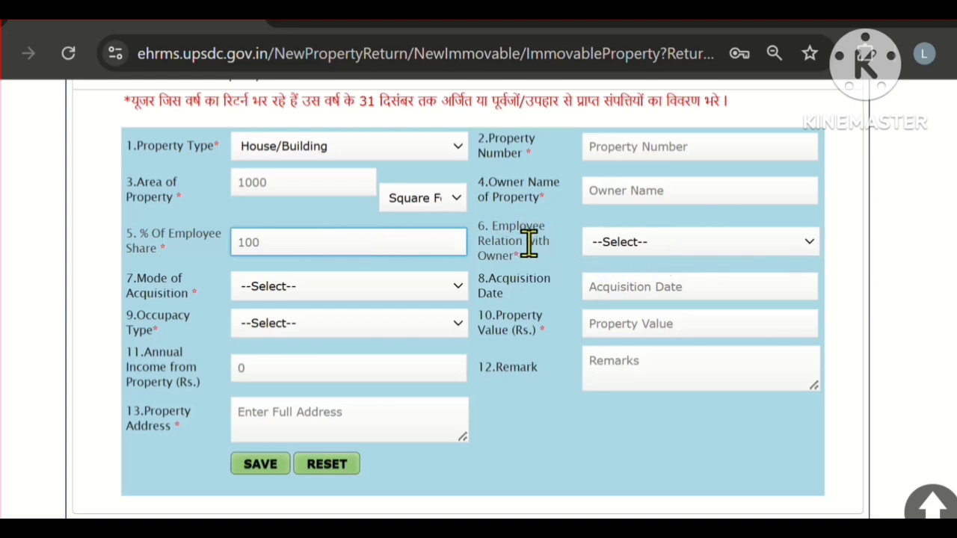
click(635, 247)
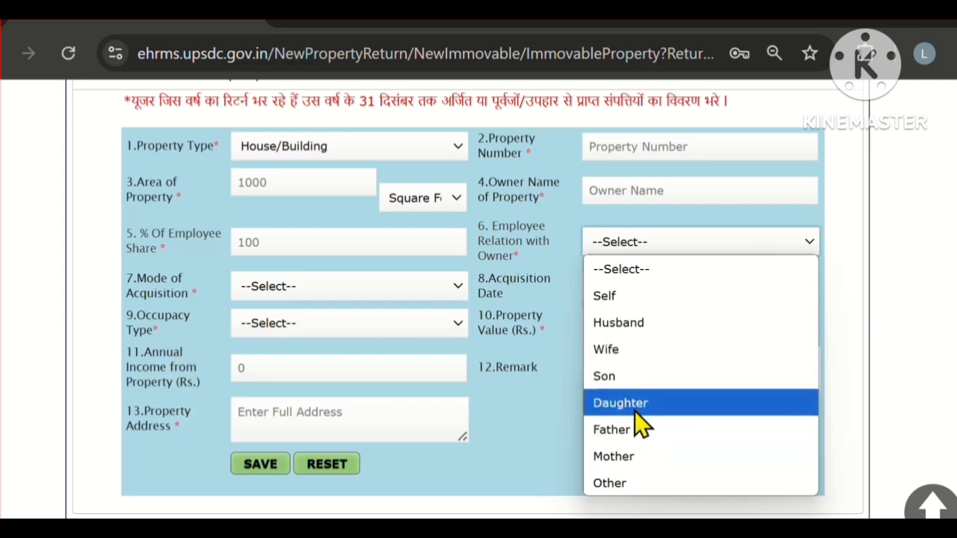
click(630, 293)
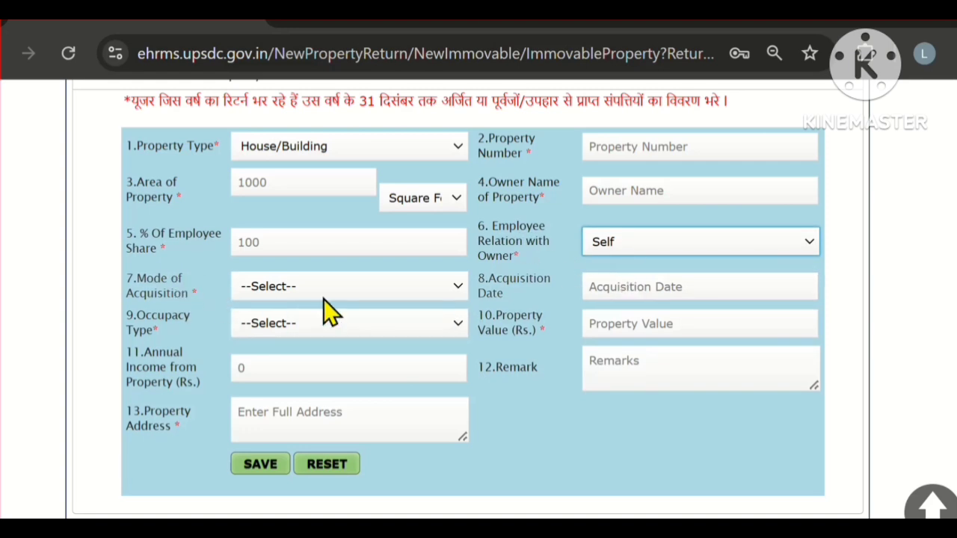
- Set the mode of acquisition to Purchase and the occupancy type to Self Occupied
click(454, 292)
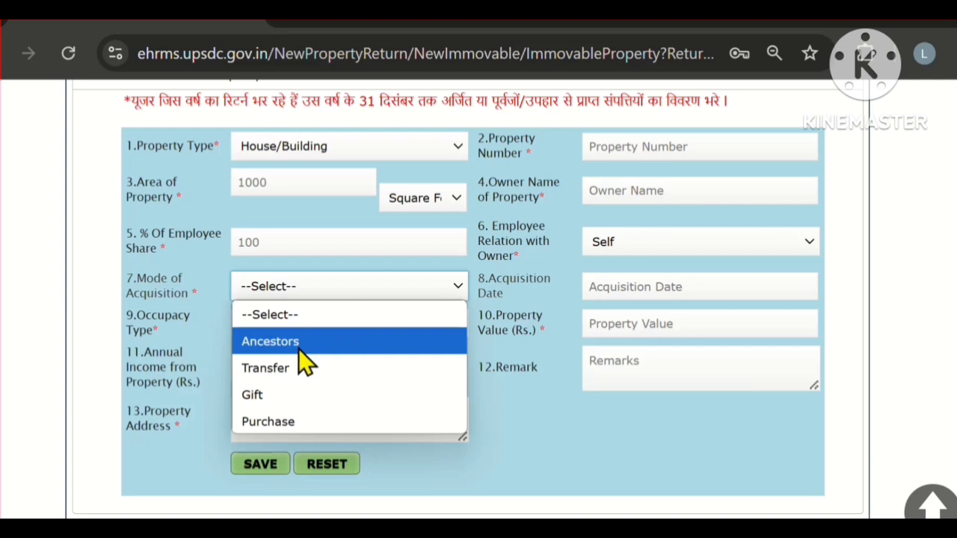
click(303, 421)
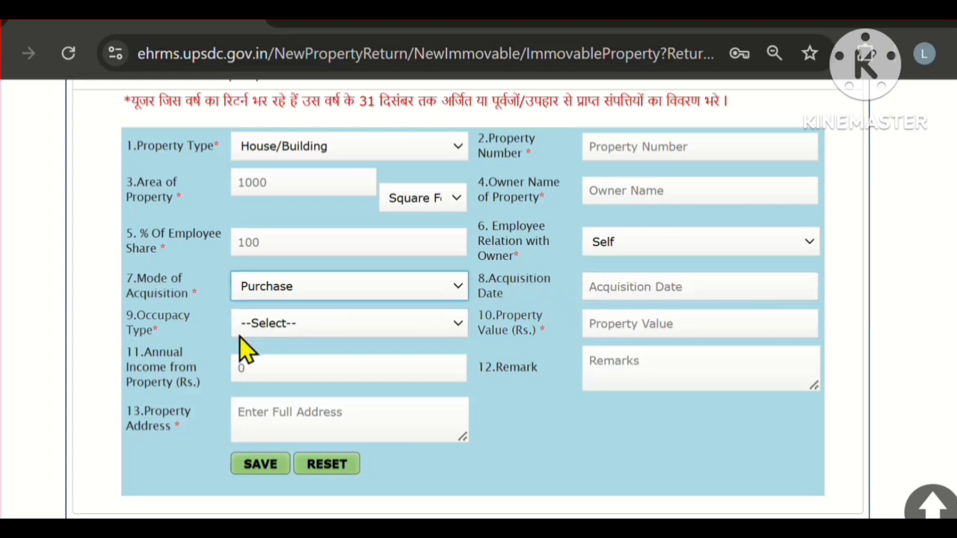
click(452, 326)
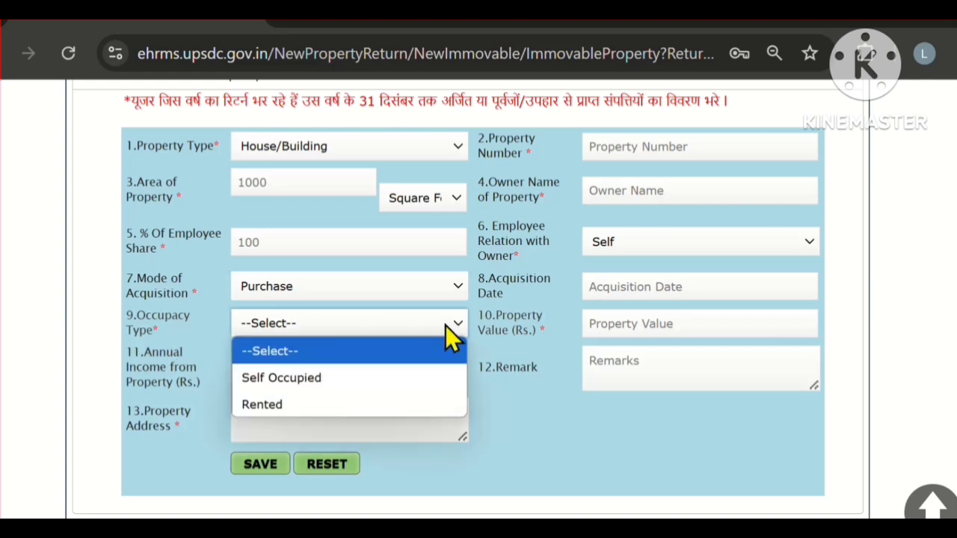
click(340, 407)
click(352, 332)
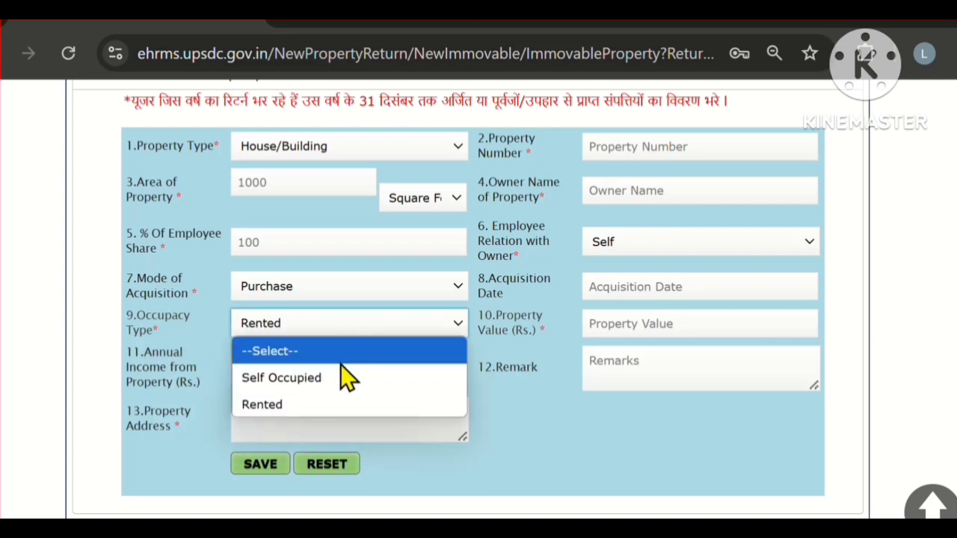
click(342, 375)
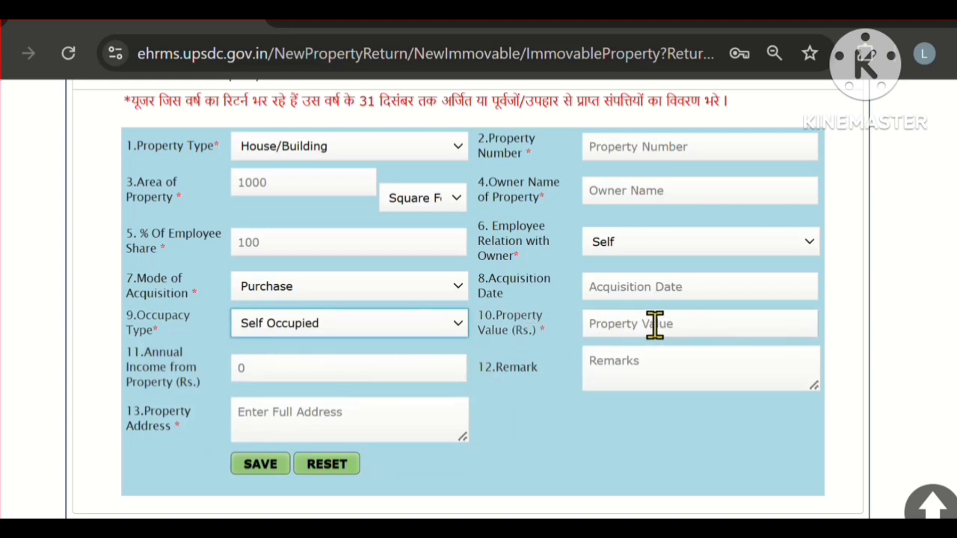
- Enter a property value of 800000 rupees and an annual income from the property of 0
click(695, 323)
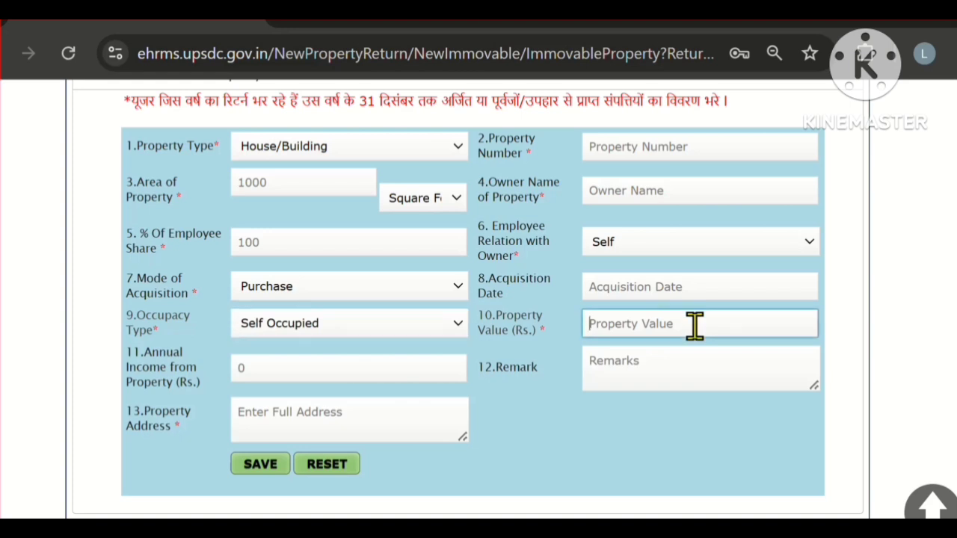
text(8)
click(275, 370)
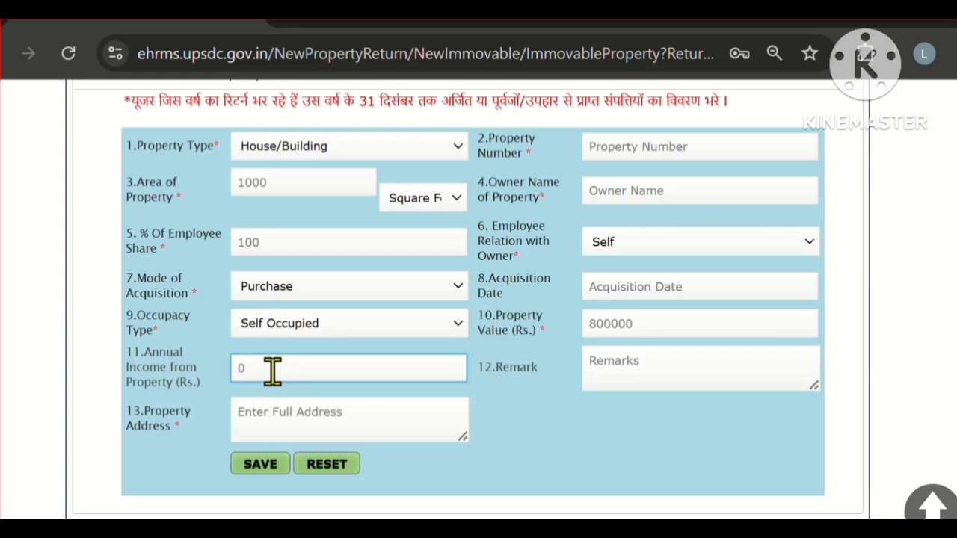
key(BackSpace)
text(0)
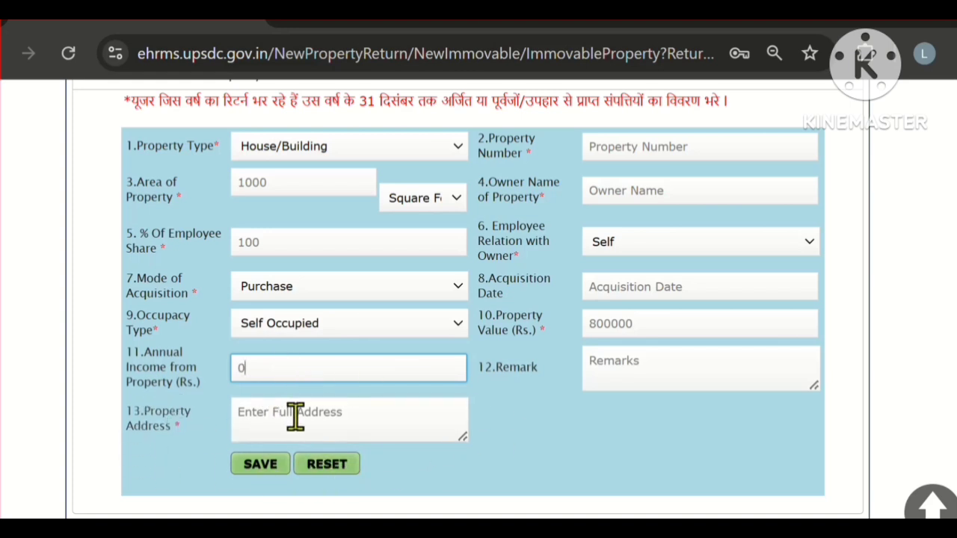
click(325, 416)
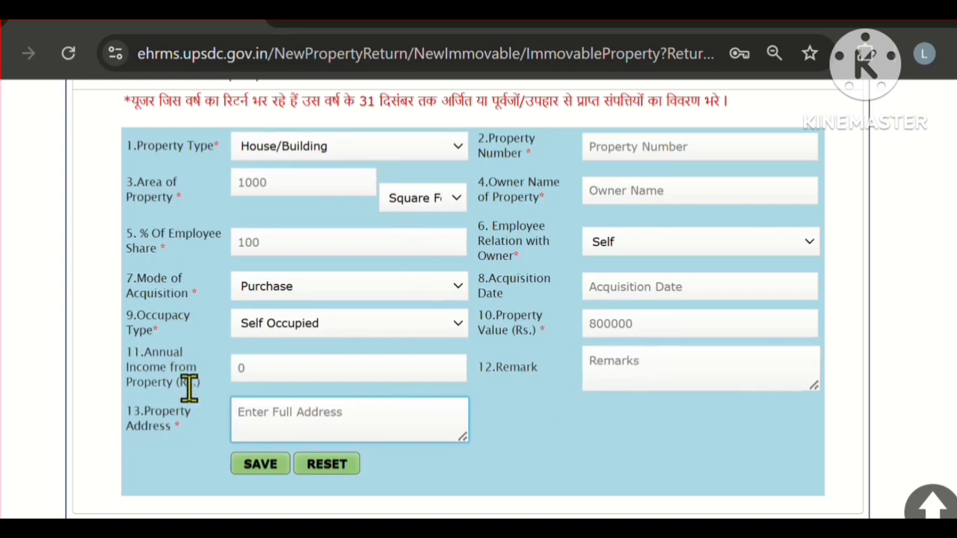
click(647, 361)
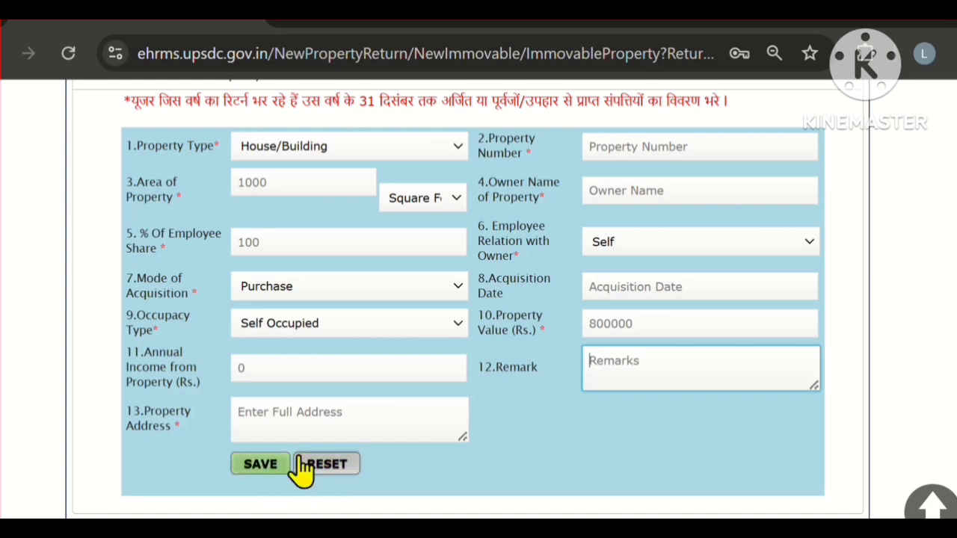
scroll(266, 458, down, 2)
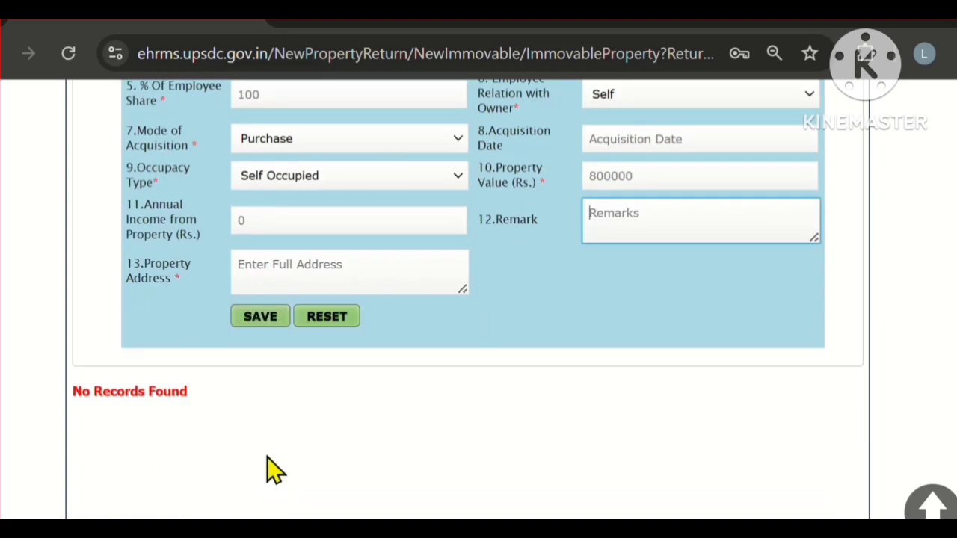
scroll(247, 448, up, 2)
scroll(208, 463, down, 2)
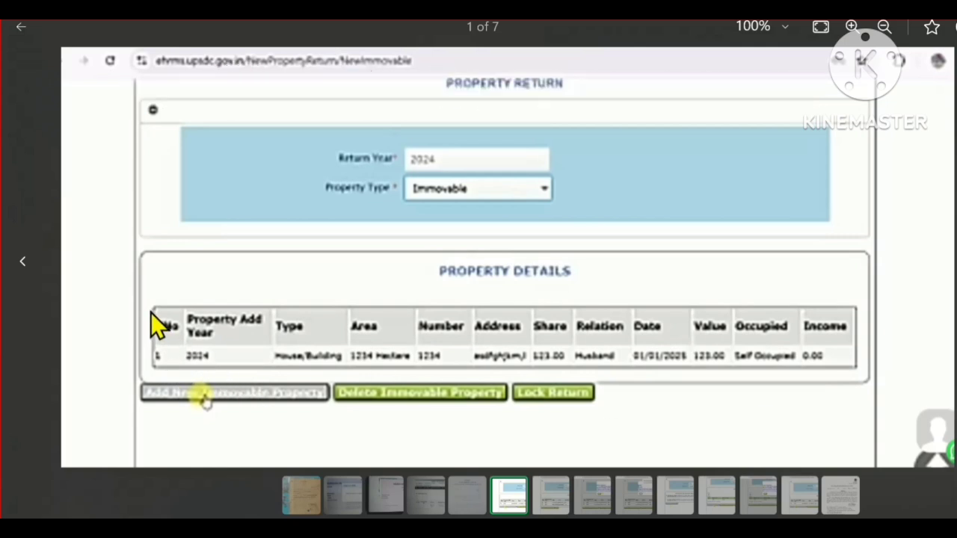
- Examine the sample screenshots of the saved immovable property table and of the page for deleting selected properties
mouse_move(150, 312)
mouse_down()
mouse_move(157, 344)
mouse_move(256, 385)
mouse_move(703, 410)
mouse_move(869, 385)
mouse_up()
key(Escape)
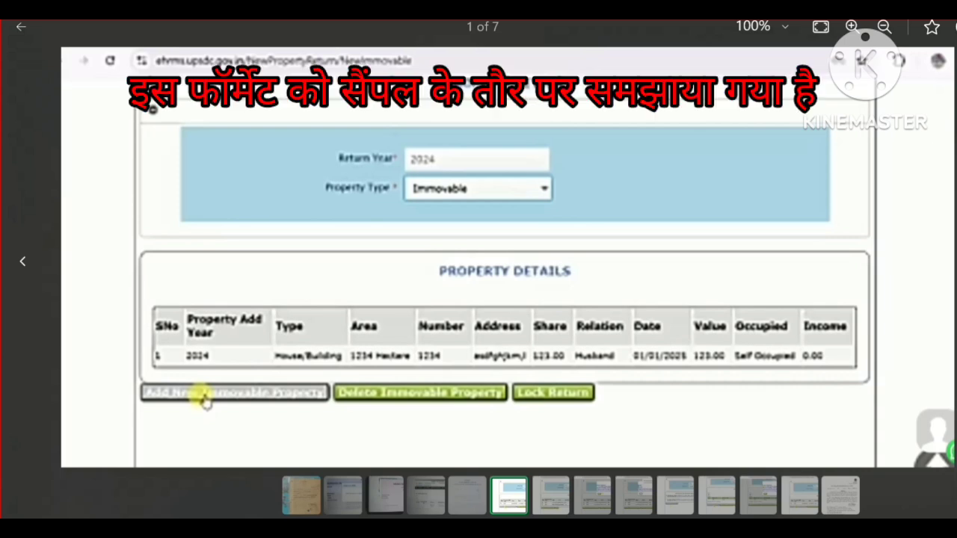
key(Right)
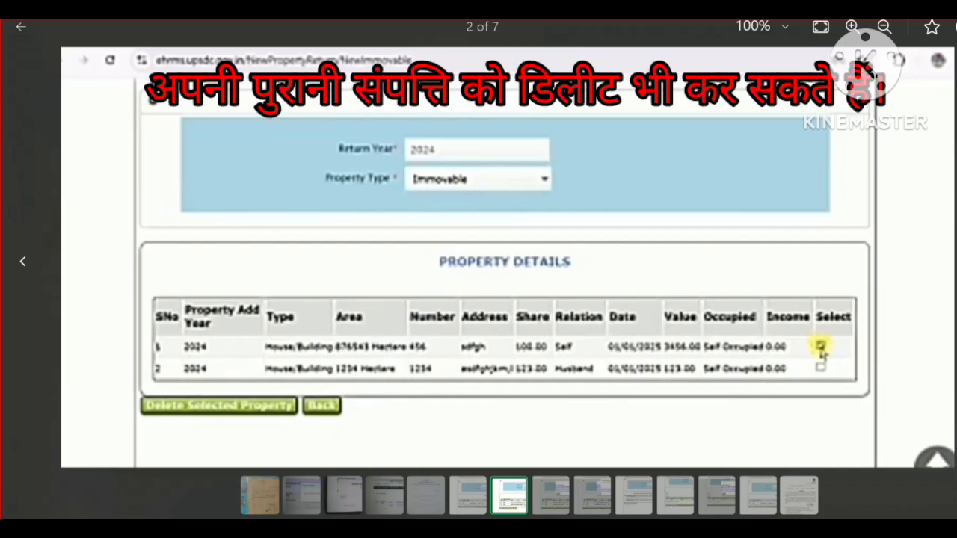
click(821, 346)
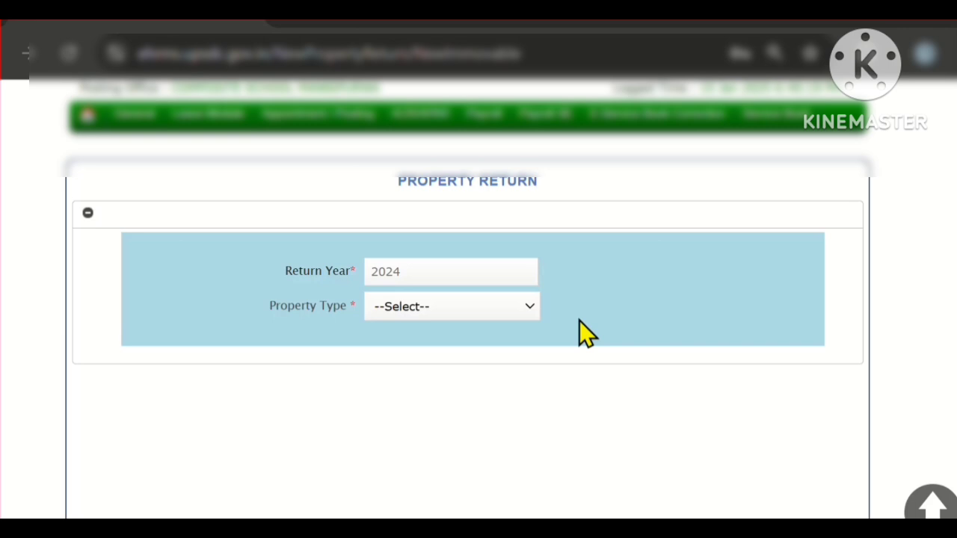
- Set the property type to Movable and start adding a movable property under the Declare your assets option
click(502, 305)
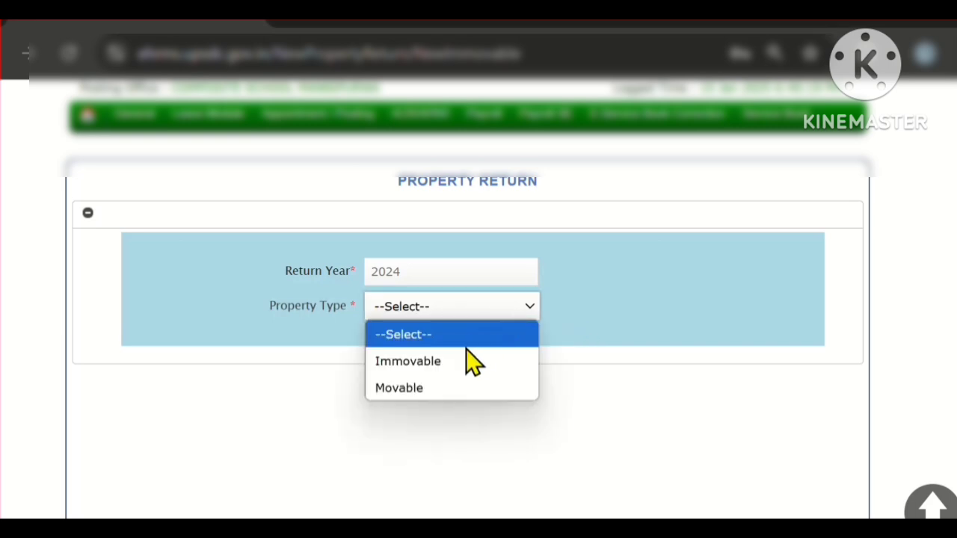
click(452, 387)
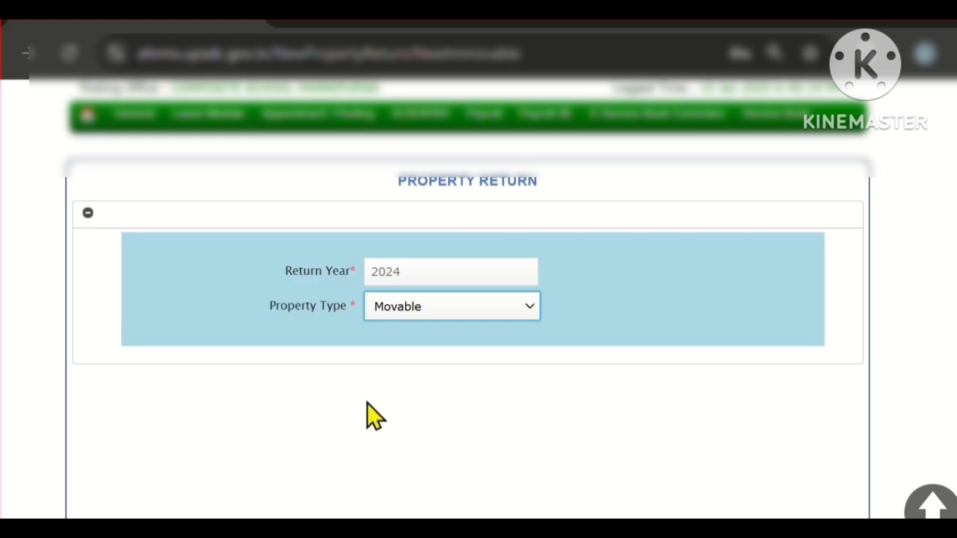
scroll(379, 398, down, 2)
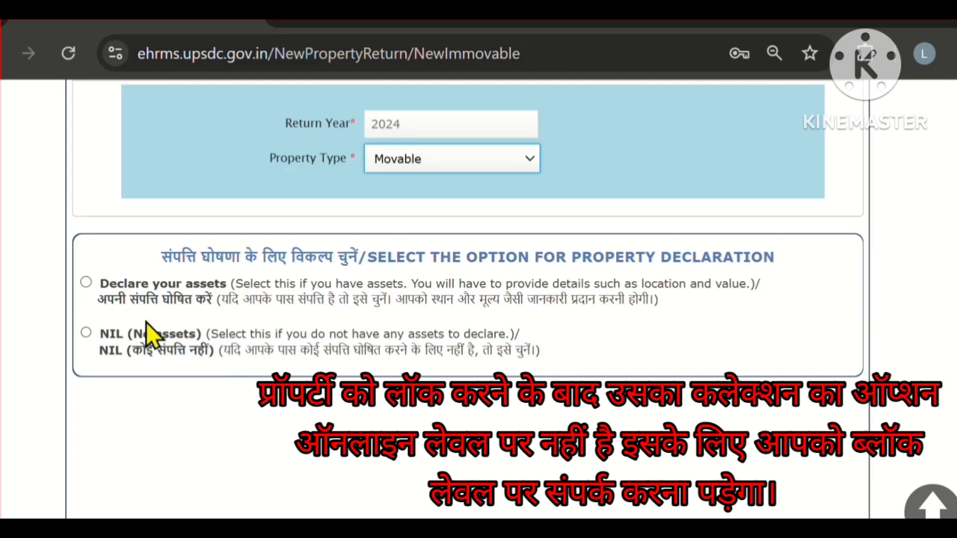
click(86, 282)
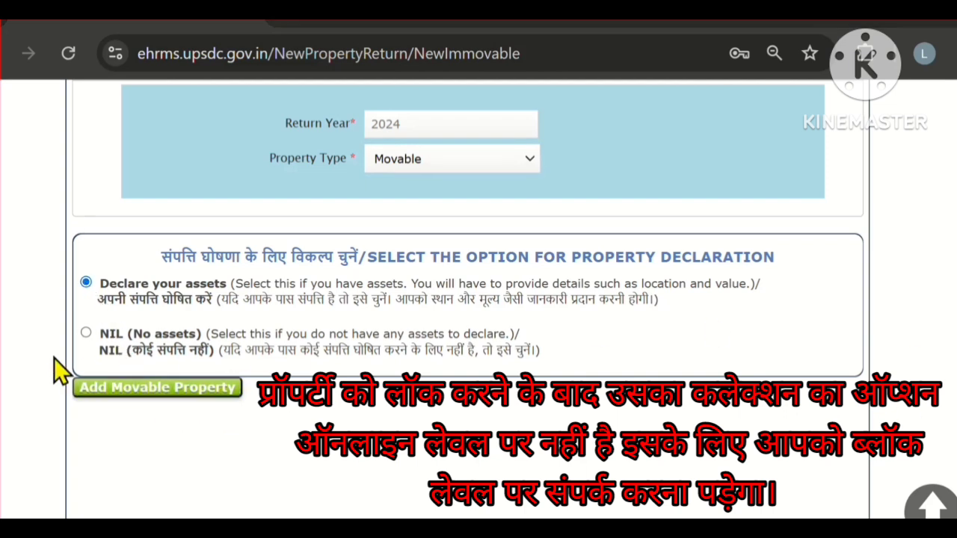
click(141, 402)
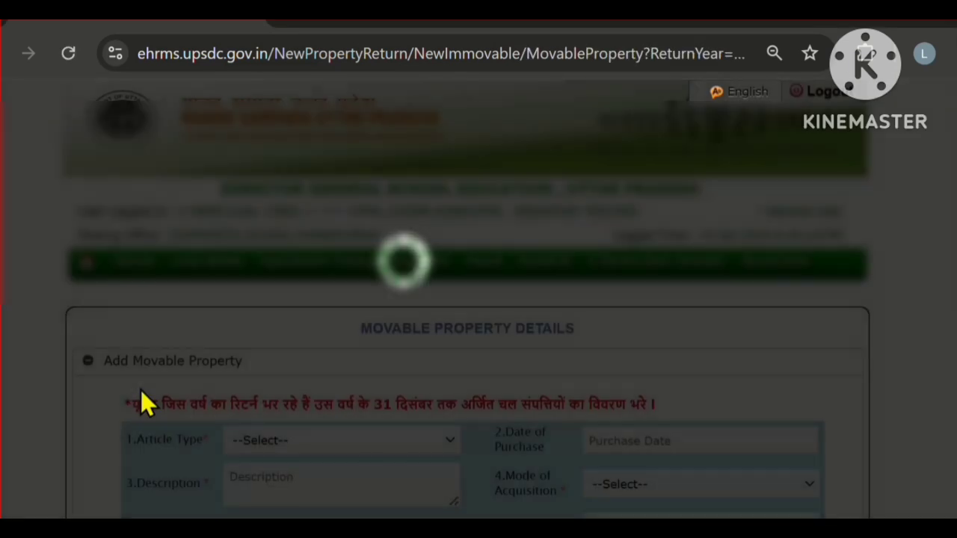
- Set the article type of the movable property to Share
scroll(199, 391, down, 4)
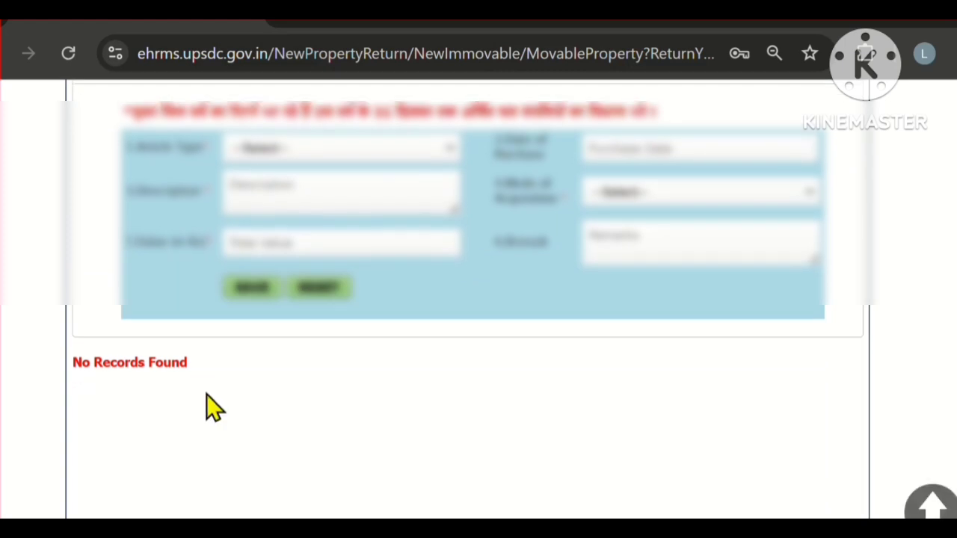
scroll(209, 392, up, 2)
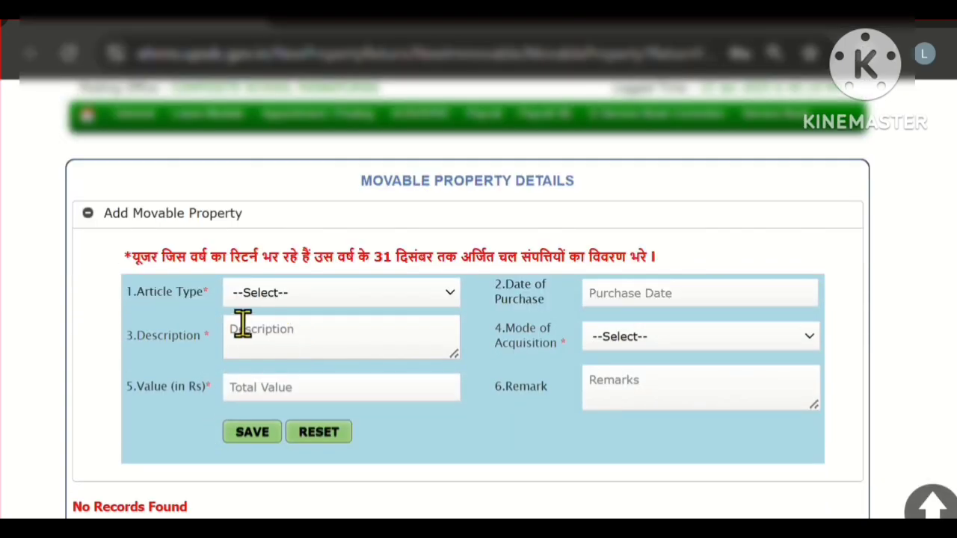
click(444, 296)
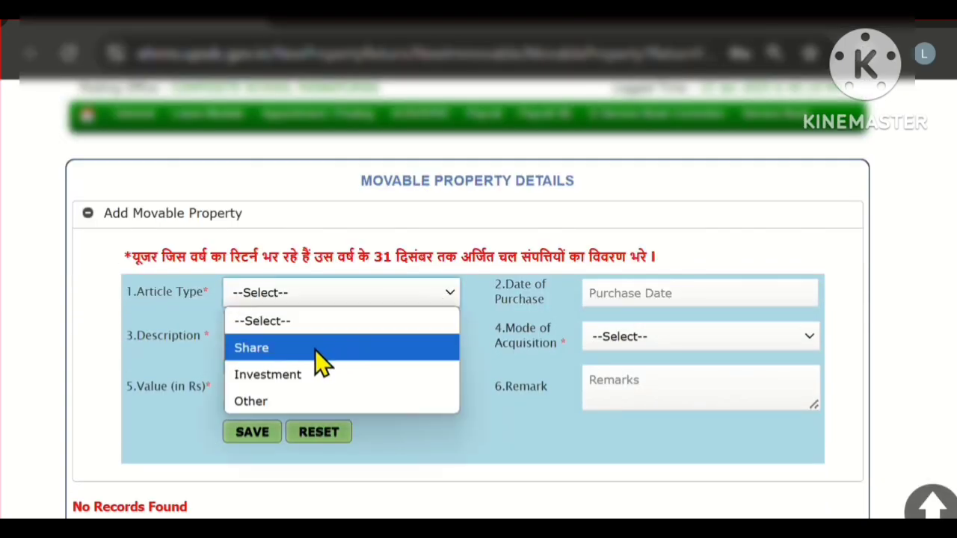
click(288, 403)
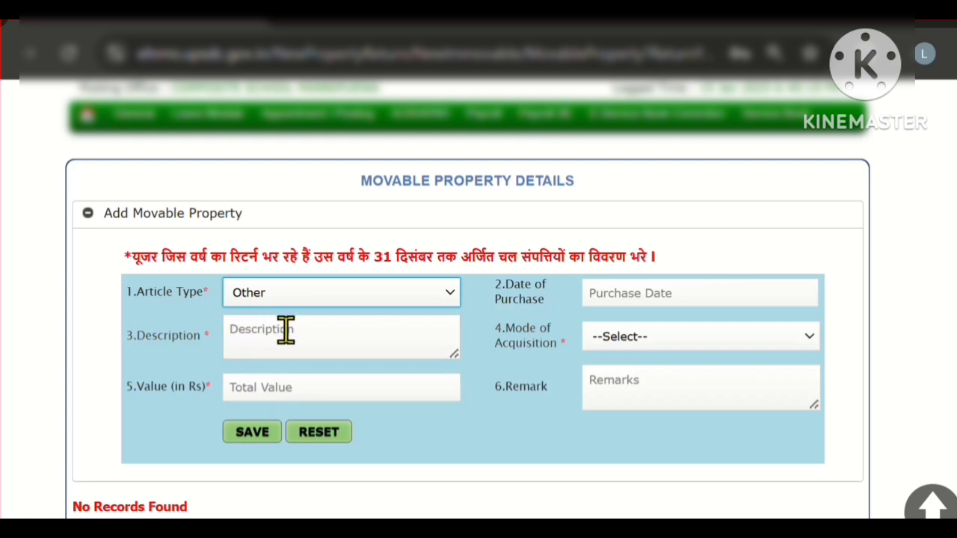
click(449, 295)
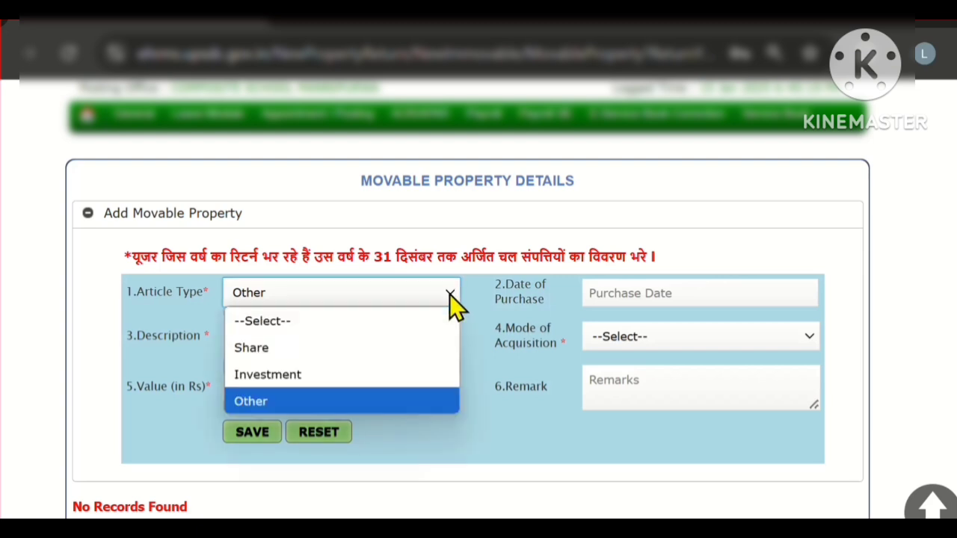
click(306, 342)
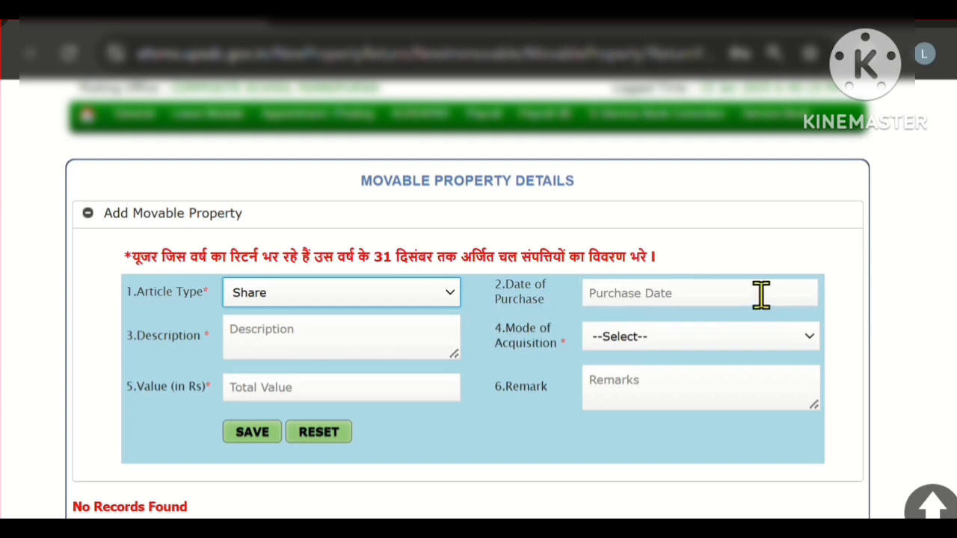
- Set the date of purchase of the movable property to 10/09/2024
click(672, 291)
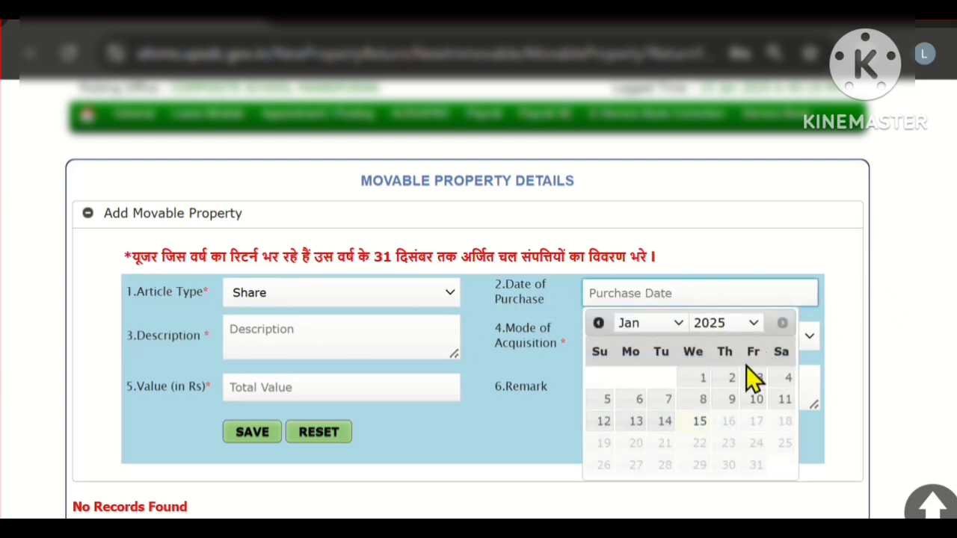
click(668, 324)
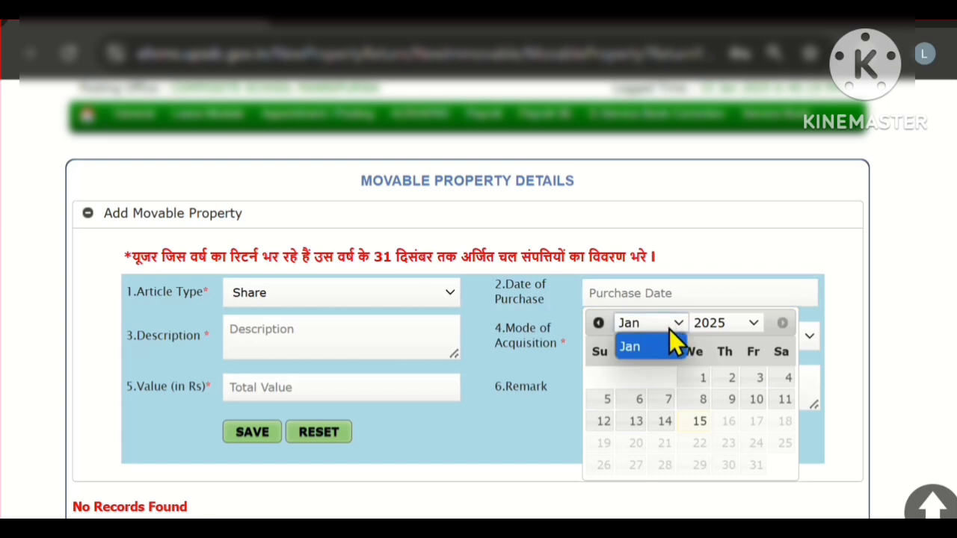
click(747, 326)
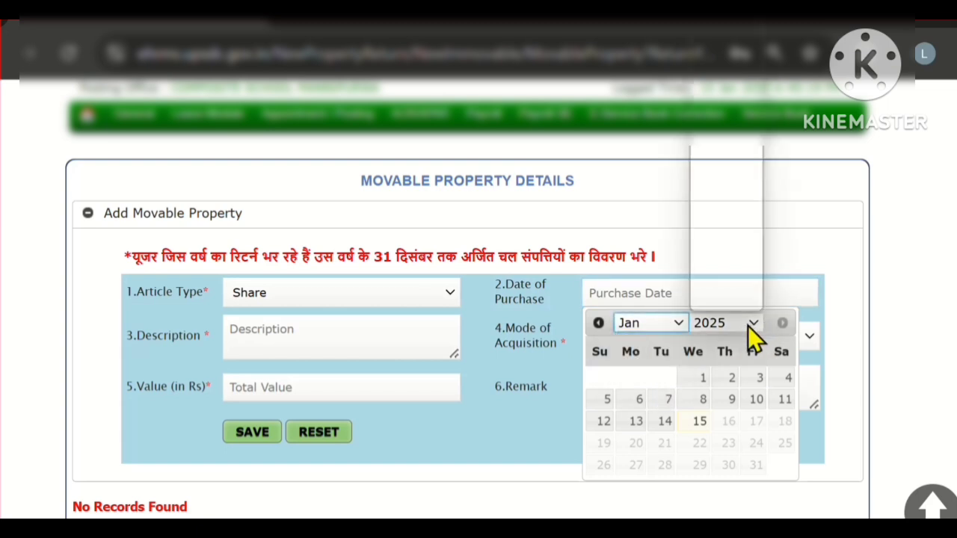
click(723, 279)
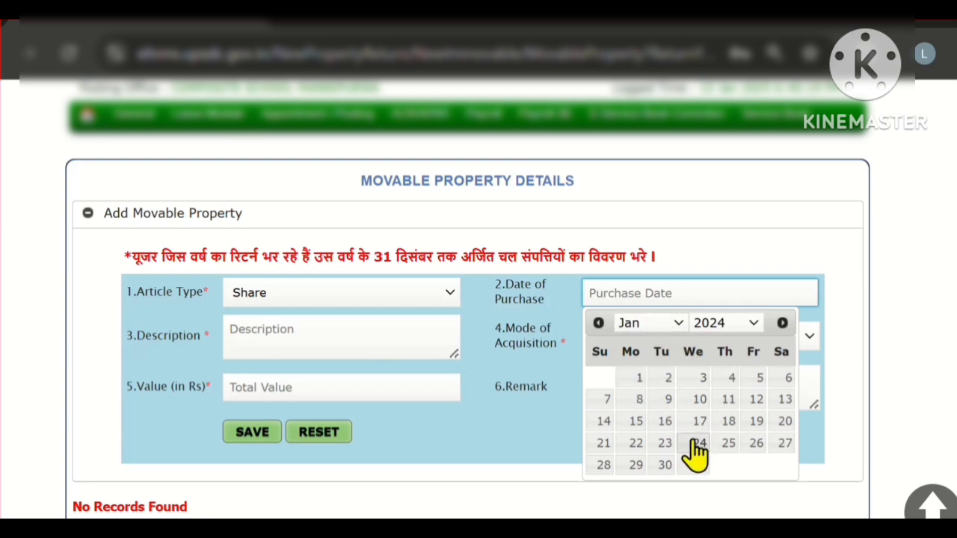
click(675, 324)
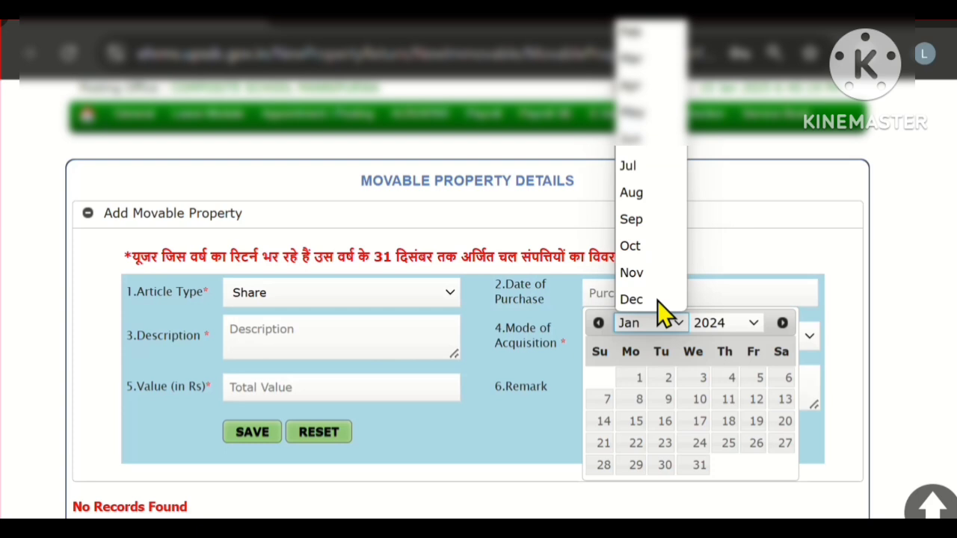
click(653, 219)
click(664, 401)
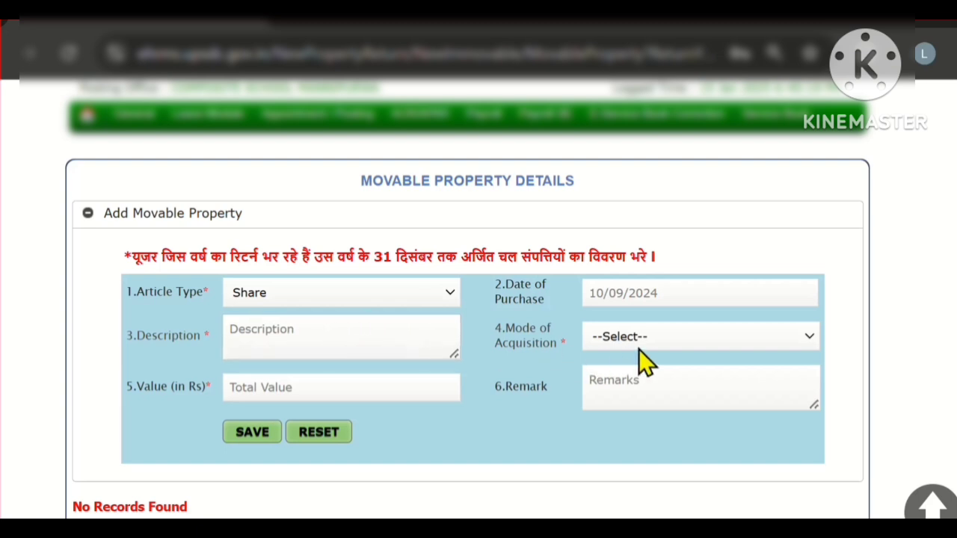
- Set the mode of acquisition of the movable property to Purchase and enter a value of 50000 rupees
click(809, 342)
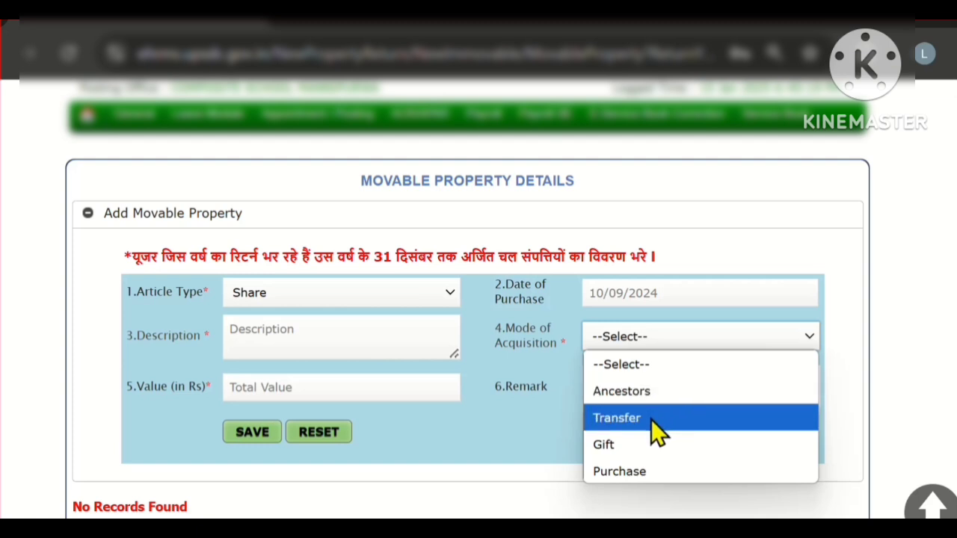
click(642, 467)
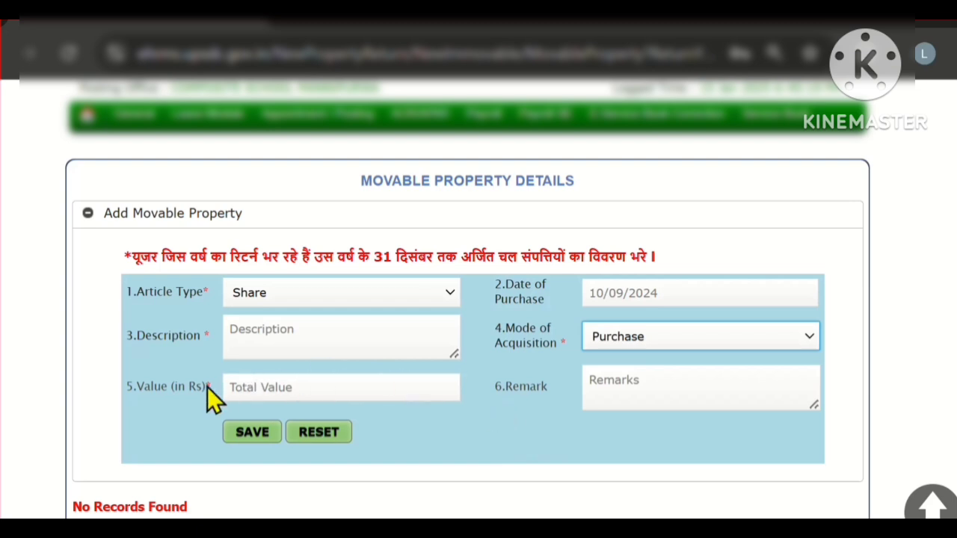
click(267, 391)
text(50000)
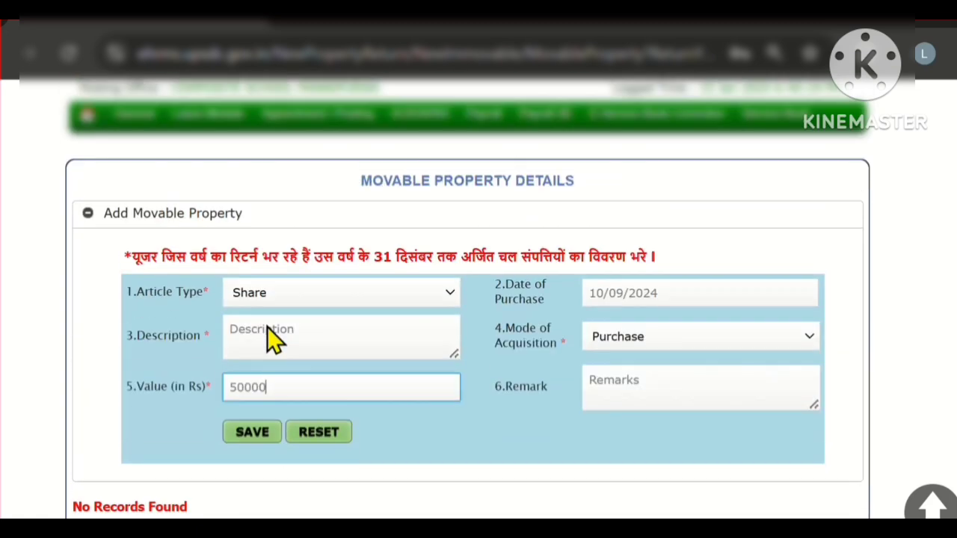
scroll(250, 381, down, 2)
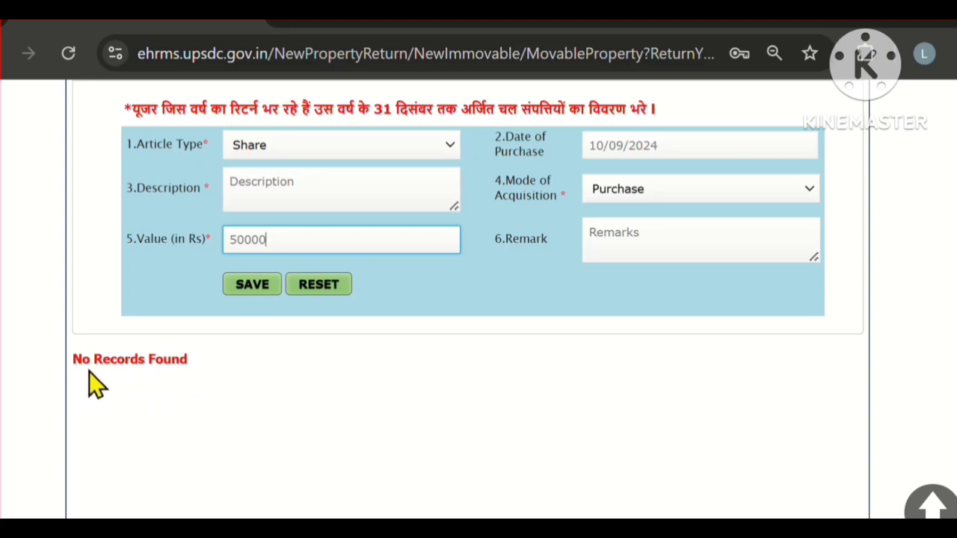
click(252, 399)
mouse_move(70, 335)
mouse_down()
mouse_move(122, 444)
mouse_move(583, 498)
mouse_move(829, 496)
mouse_move(862, 482)
mouse_up()
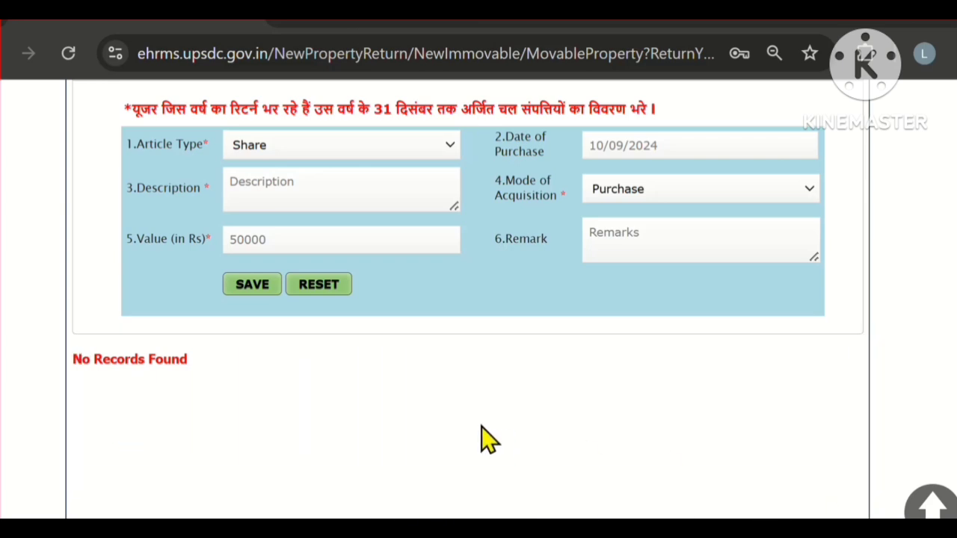
scroll(482, 434, up, 5)
scroll(492, 449, down, 3)
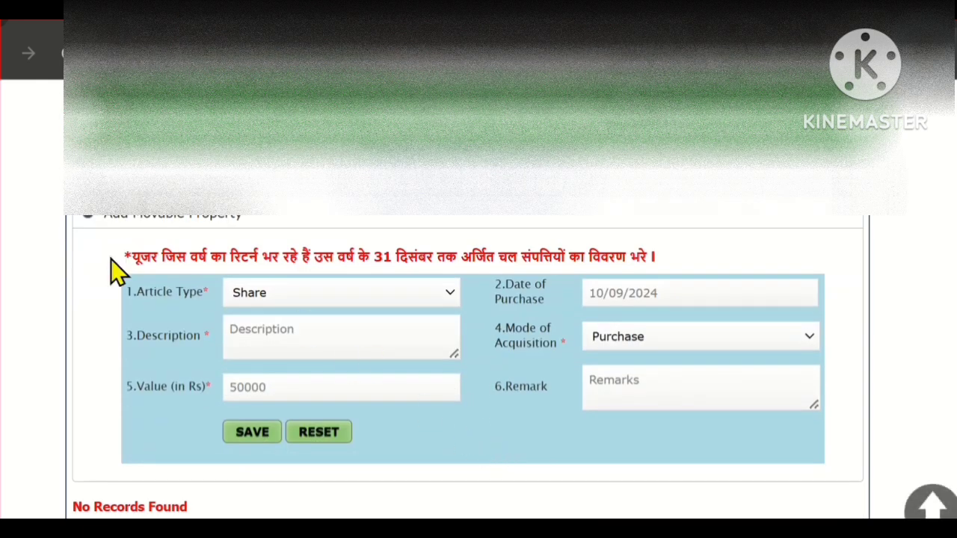